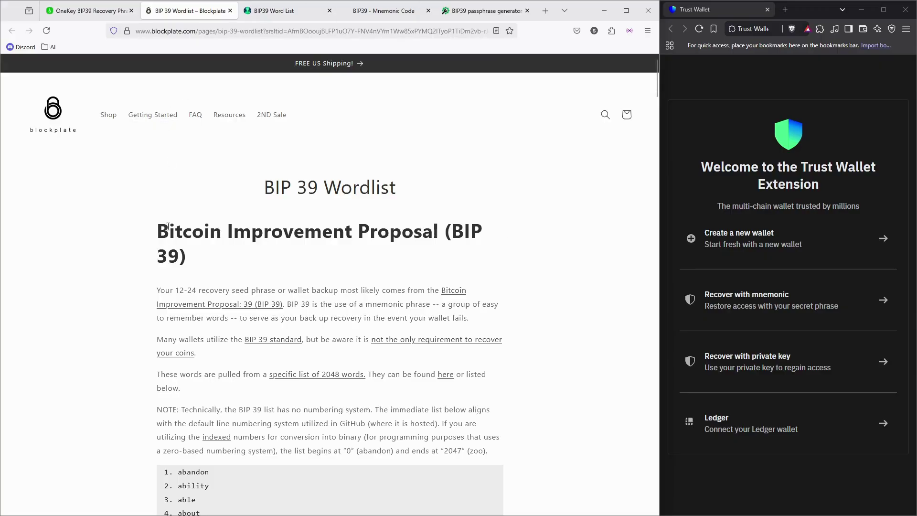
# Highlight 'Bitcoin' and the Bitcoin Improvement Proposal heading on the BIP 39 wordlist page
pyautogui.moveTo(168, 230); pyautogui.dragTo(234, 231)
pyautogui.click(265, 247)
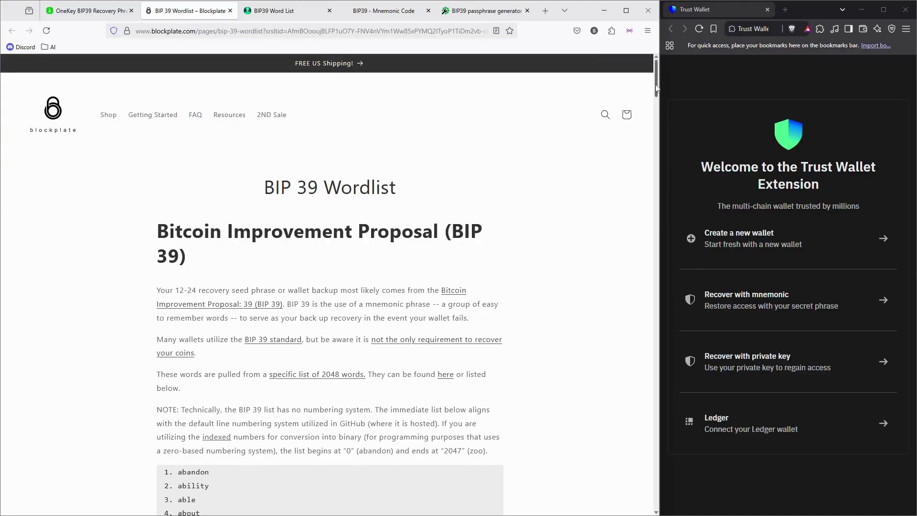
pyautogui.scroll(-1, 656, 86)
pyautogui.scroll(1, 656, 86)
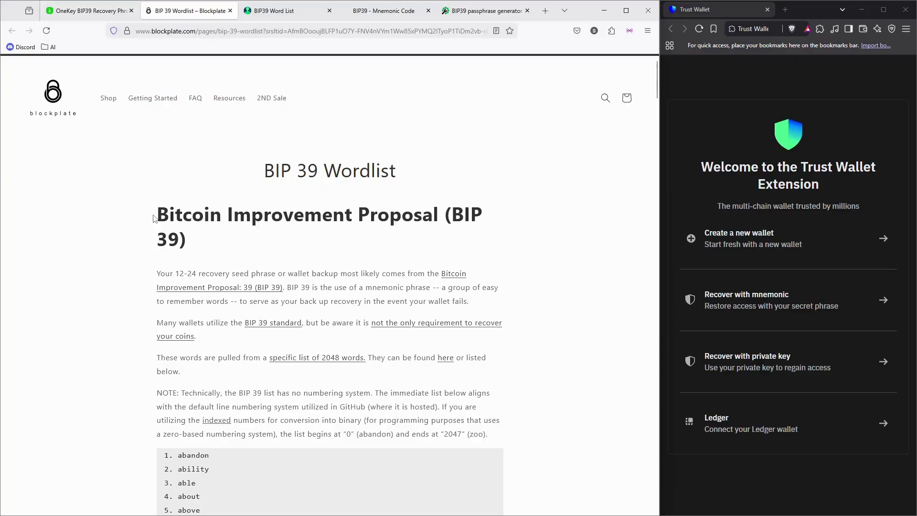
pyautogui.moveTo(154, 218); pyautogui.dragTo(423, 215)
pyautogui.click(428, 215)
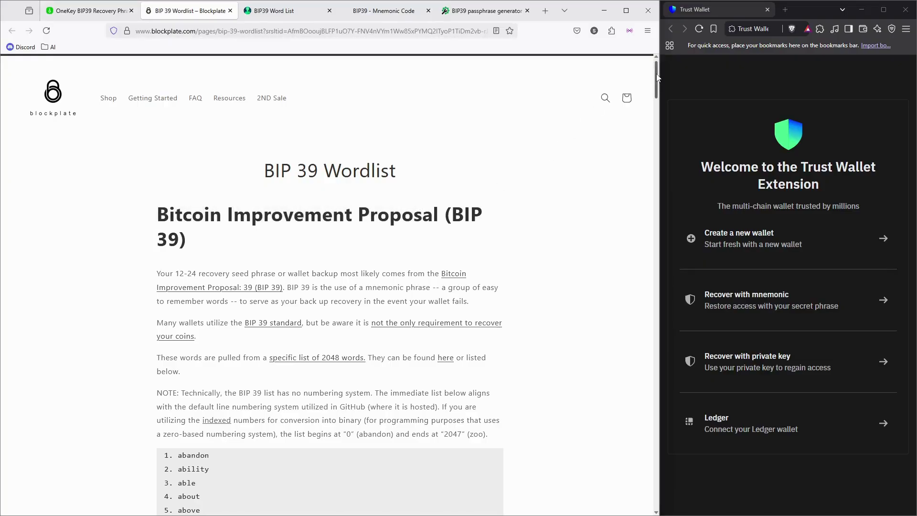
# Move past the numbered wordlist down to the indexed 11-bit binary word list
pyautogui.scroll(-4, 658, 77)
pyautogui.moveTo(182, 261); pyautogui.dragTo(500, 403)
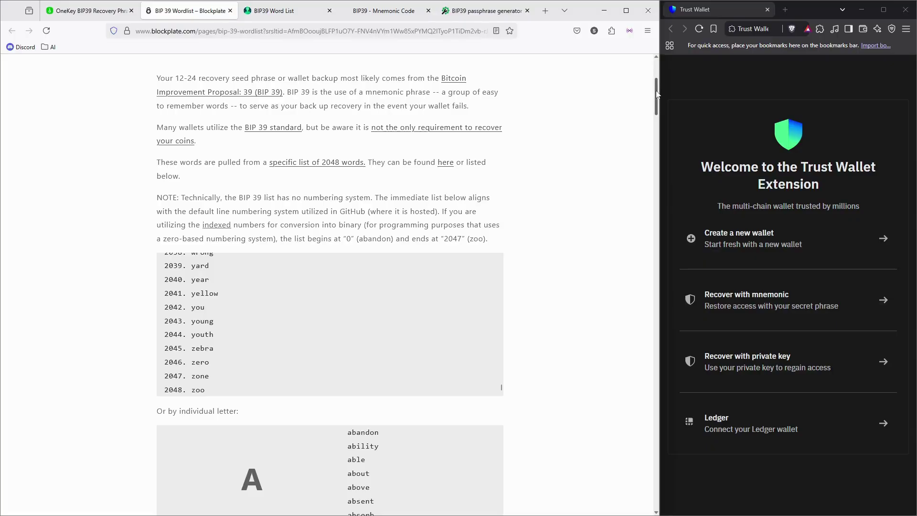
pyautogui.moveTo(657, 96); pyautogui.dragTo(659, 355)
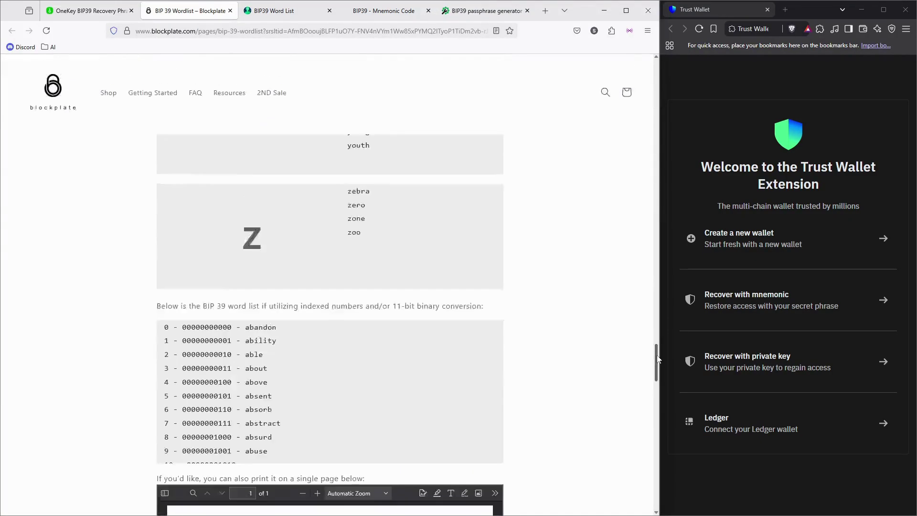
# Close the BIP39 - Mnemonic Code tab and Google 'bip 39 word seed geenrators' in a new tab
pyautogui.click(270, 11)
pyautogui.click(429, 11)
pyautogui.click(447, 11)
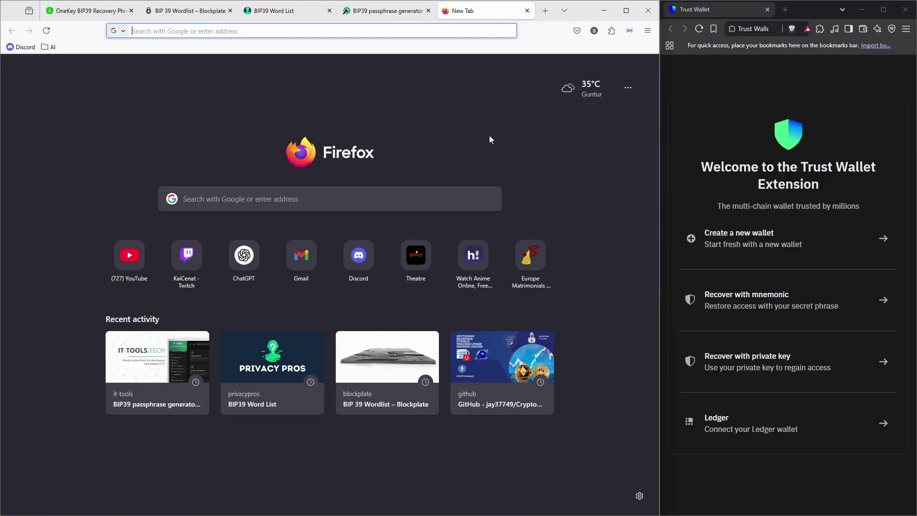
pyautogui.write('b')
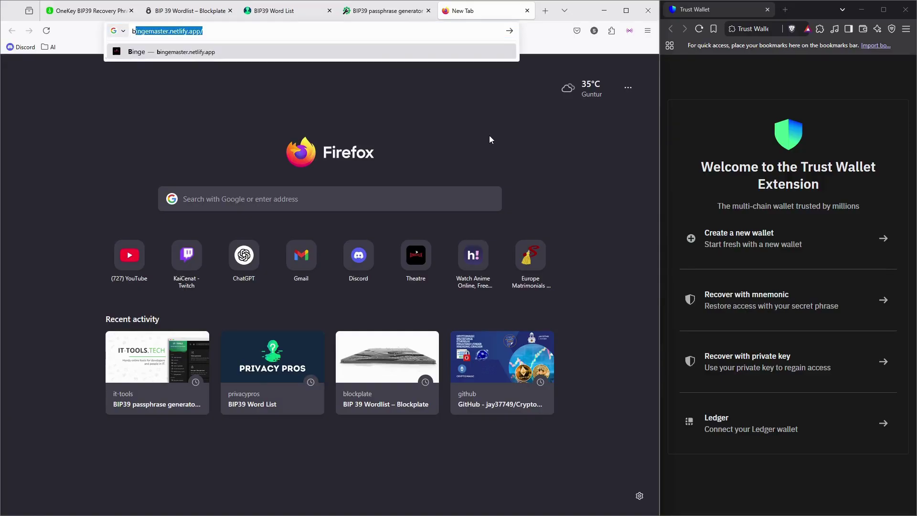
pyautogui.write('ip 39 word ')
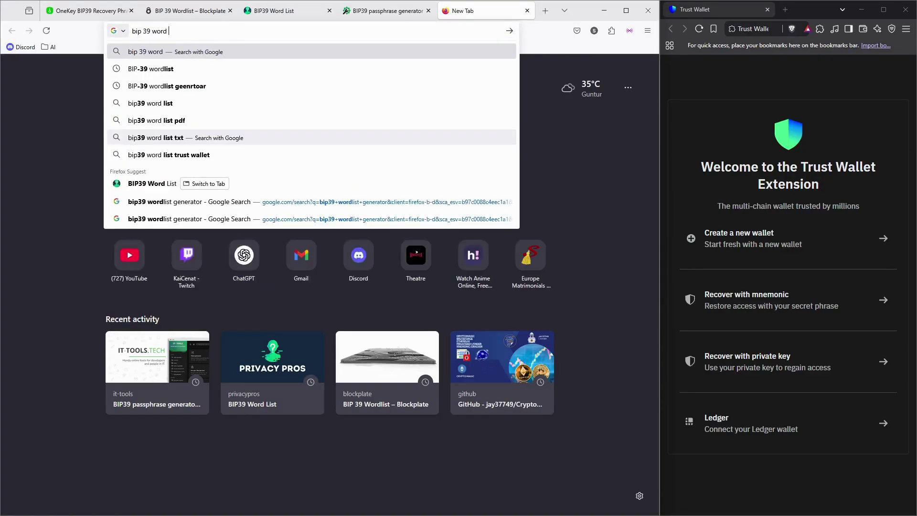
pyautogui.write('seed geenrators')
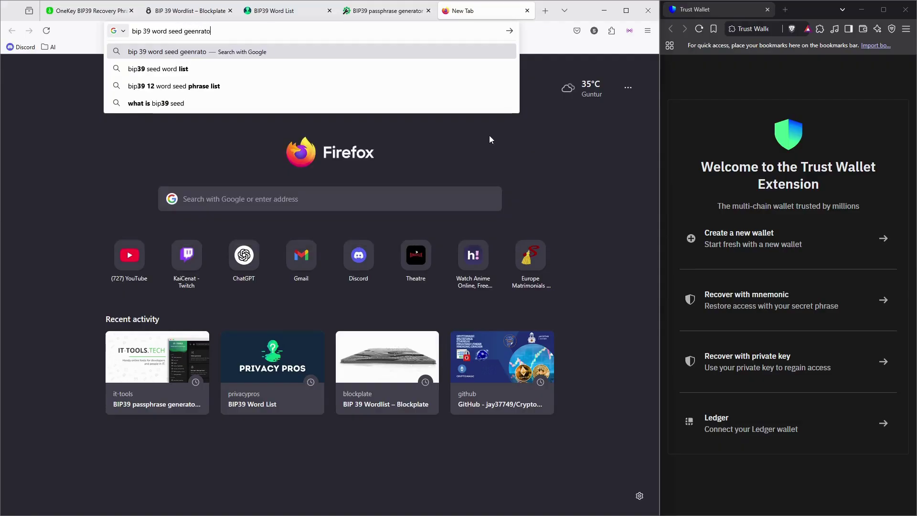
pyautogui.press('Return')
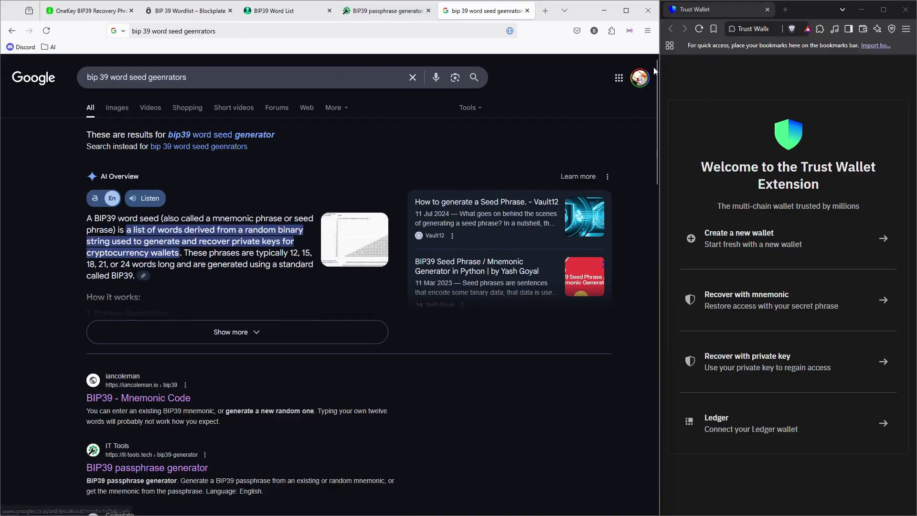
pyautogui.scroll(-5, 656, 88)
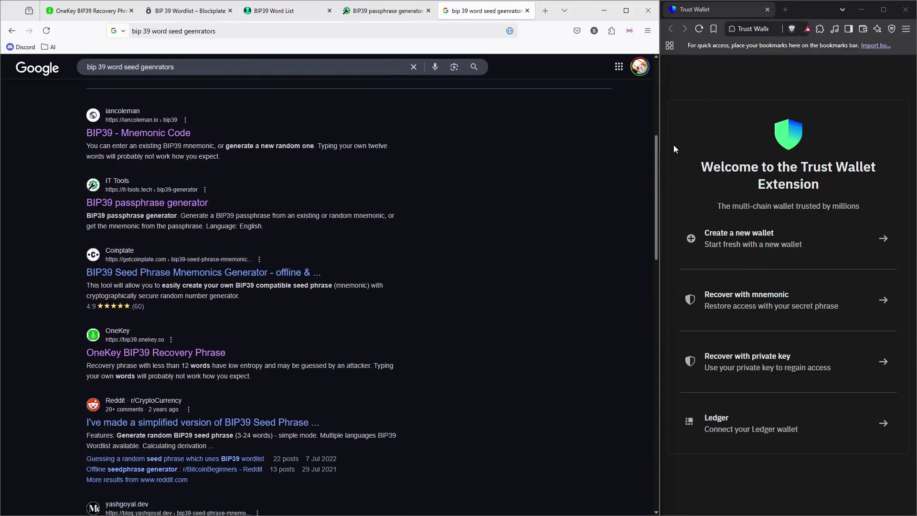
# Move the IT-Tools BIP39 passphrase generator tab after the Google results and dismiss the chatbot menu
pyautogui.moveTo(384, 10); pyautogui.dragTo(458, 22)
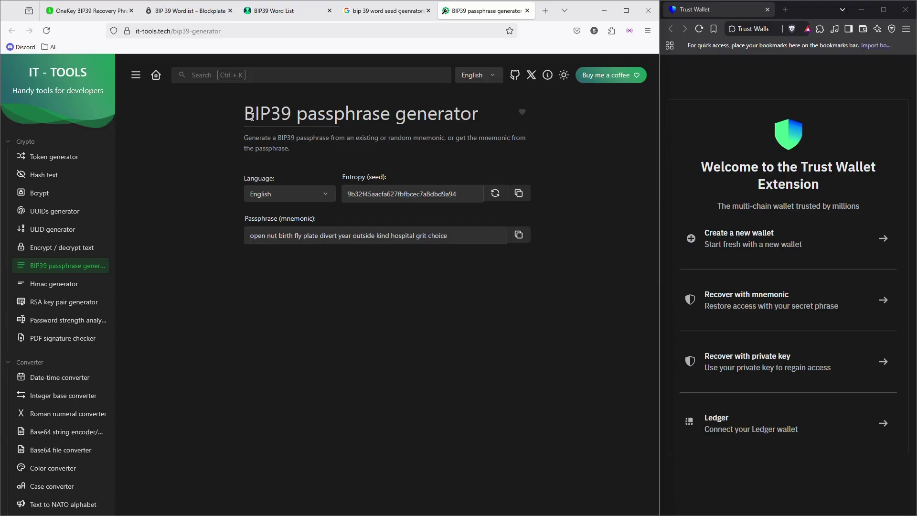
pyautogui.moveTo(245, 113); pyautogui.dragTo(508, 107)
pyautogui.moveTo(508, 107)
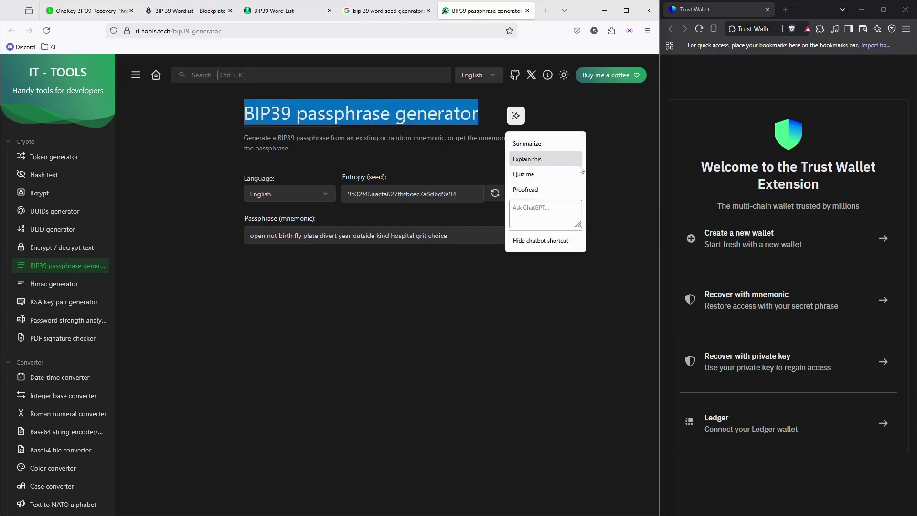
pyautogui.click(593, 134)
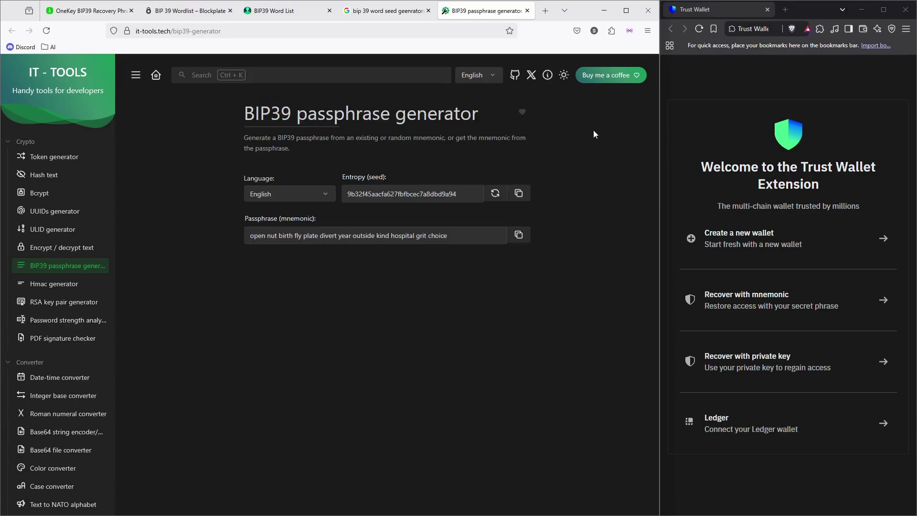
# Regenerate the entropy about ten times, then copy the final 12-word mnemonic to the clipboard
pyautogui.click(494, 194)
pyautogui.click(494, 194)
pyautogui.click(494, 194)
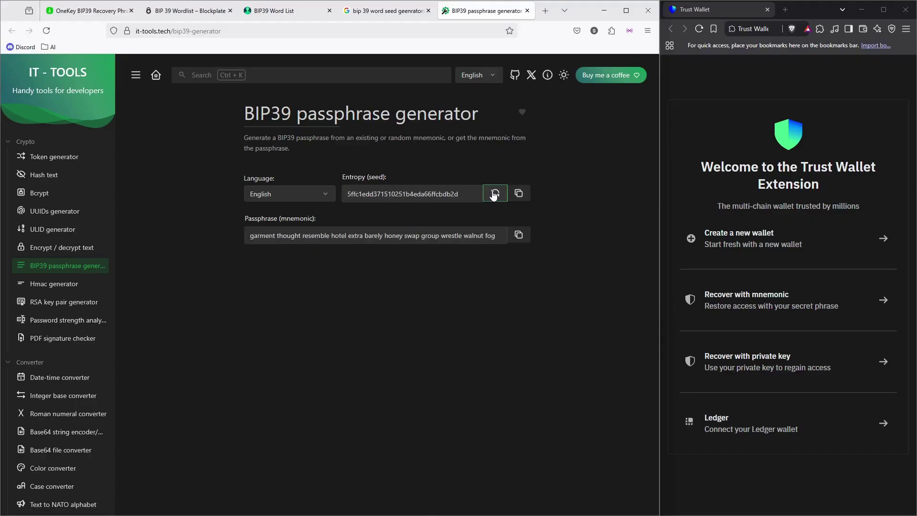
pyautogui.click(495, 194)
pyautogui.click(495, 194)
pyautogui.click(495, 194)
pyautogui.click(495, 194)
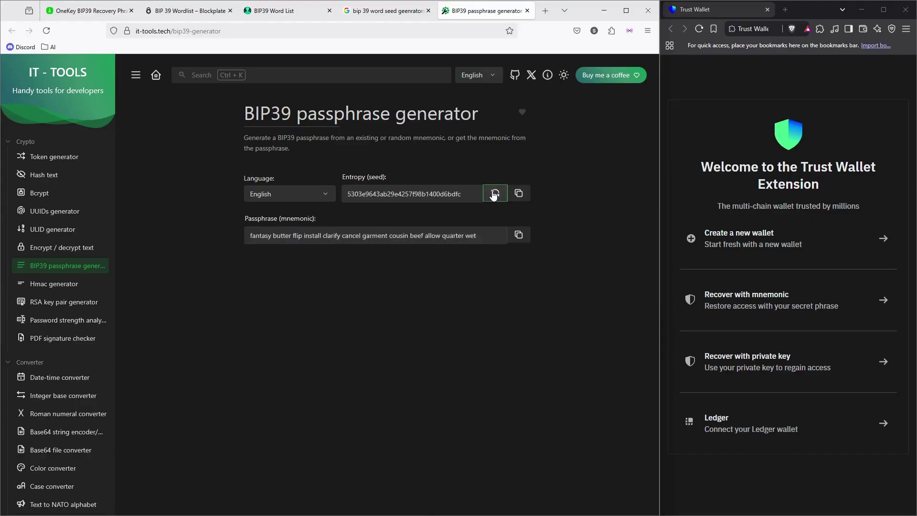
pyautogui.click(495, 194)
pyautogui.click(494, 194)
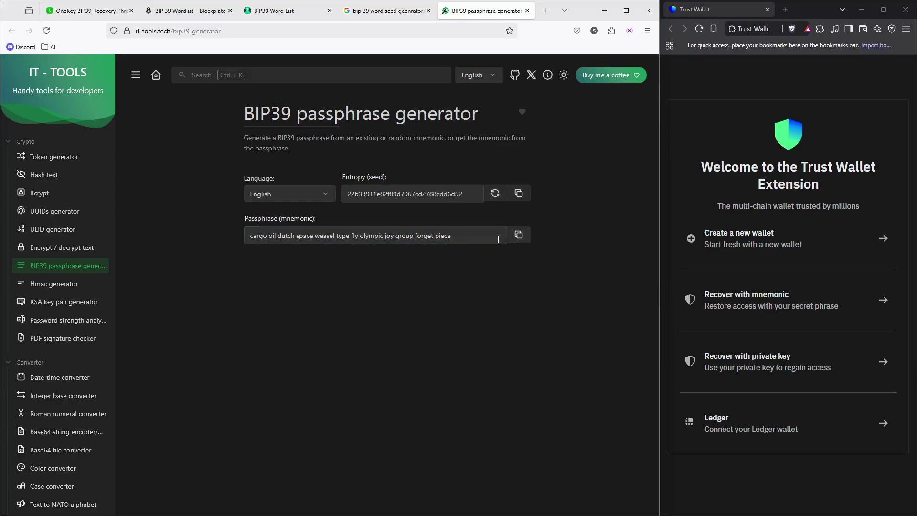
pyautogui.click(496, 195)
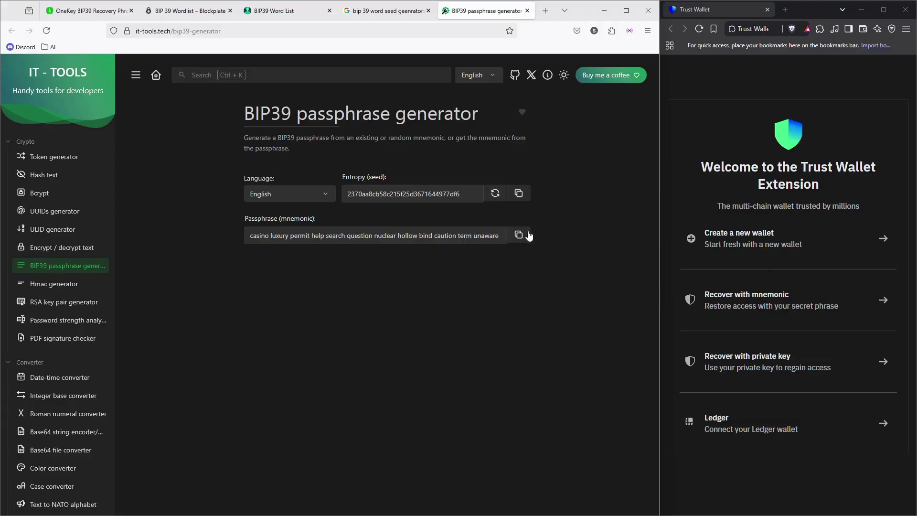
pyautogui.doubleClick(510, 237)
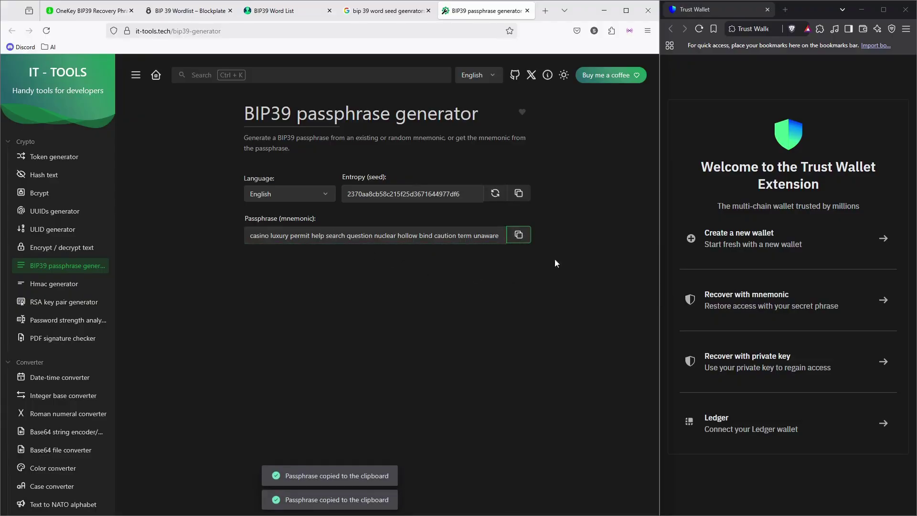
# Choose Recover with mnemonic, set and confirm a new wallet password, and accept the Terms of Service
pyautogui.click(831, 198)
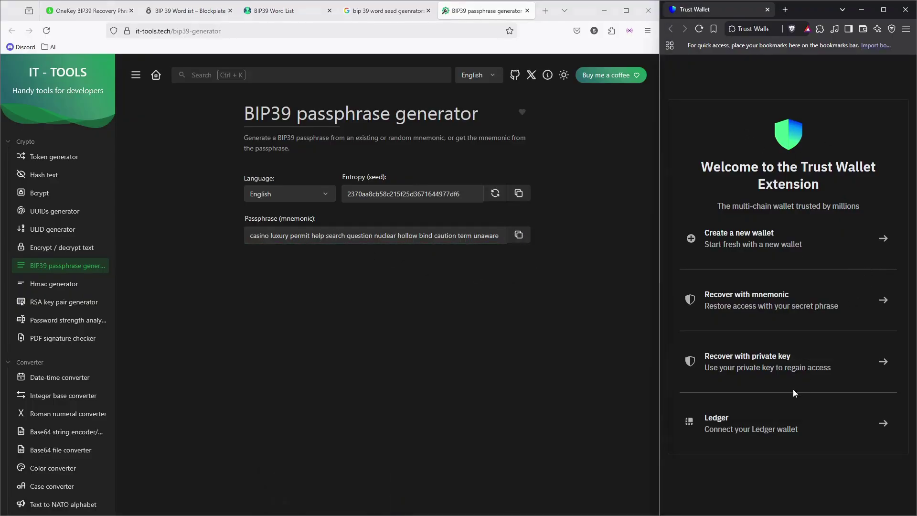
pyautogui.click(835, 306)
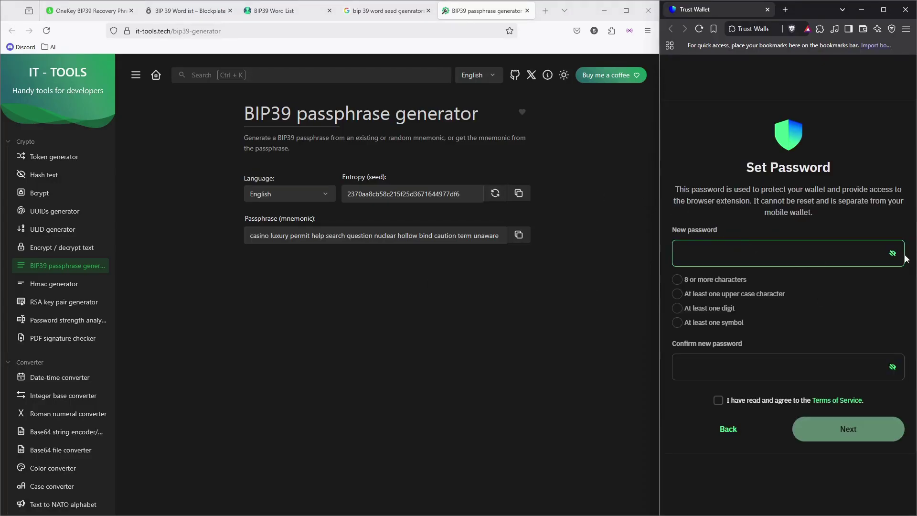
pyautogui.click(858, 259)
pyautogui.press('BackSpace')
pyautogui.press('BackSpace')
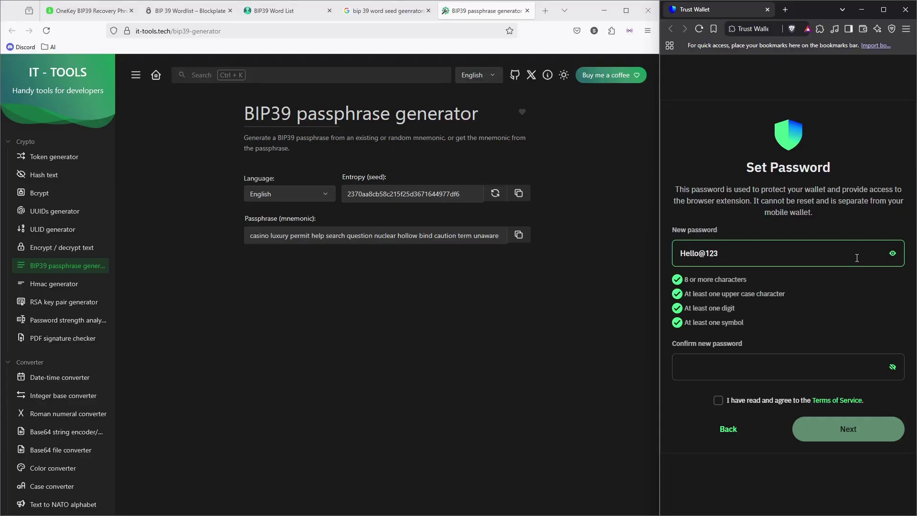
pyautogui.press('Tab')
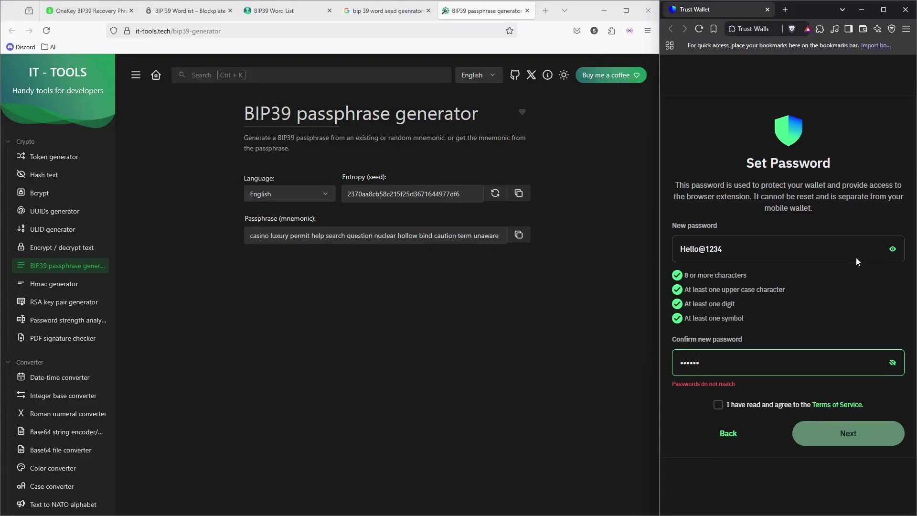
pyautogui.click(752, 403)
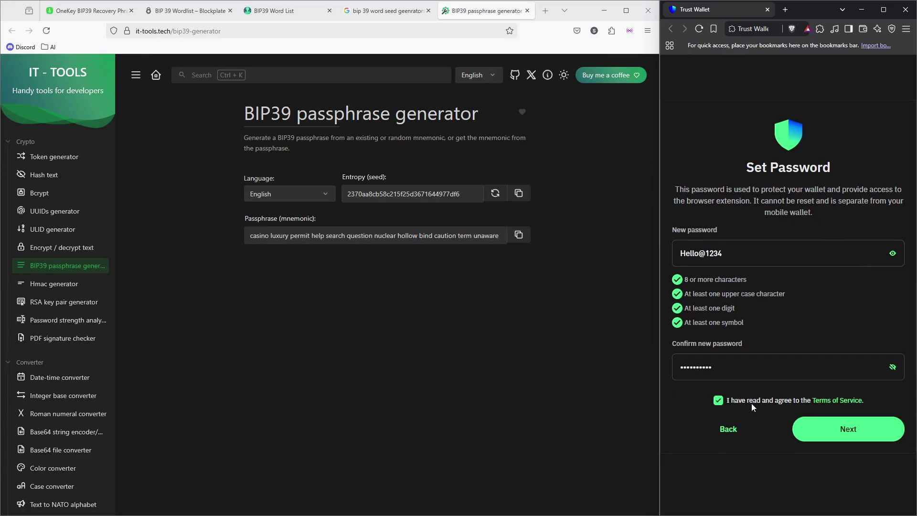
pyautogui.click(862, 439)
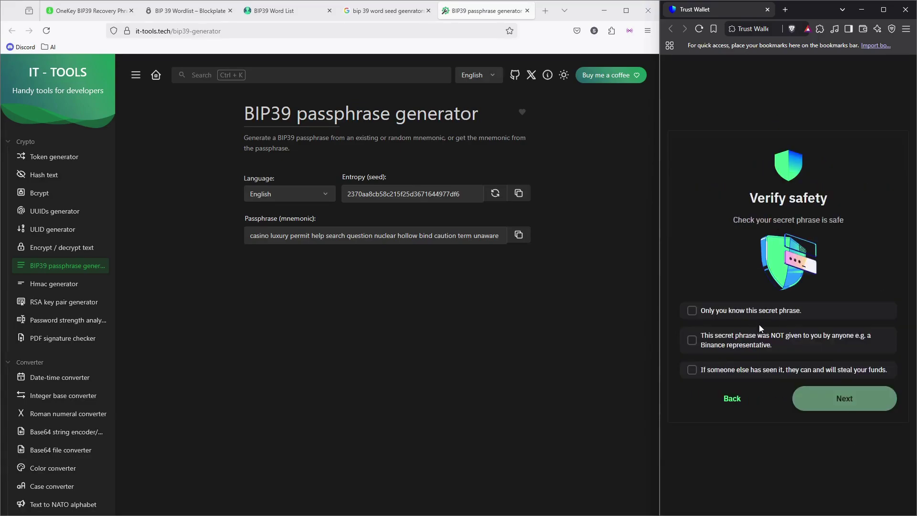
# Tick all three Verify safety statements and continue to the secret phrase entry
pyautogui.click(756, 340)
pyautogui.click(750, 314)
pyautogui.click(765, 370)
pyautogui.click(862, 398)
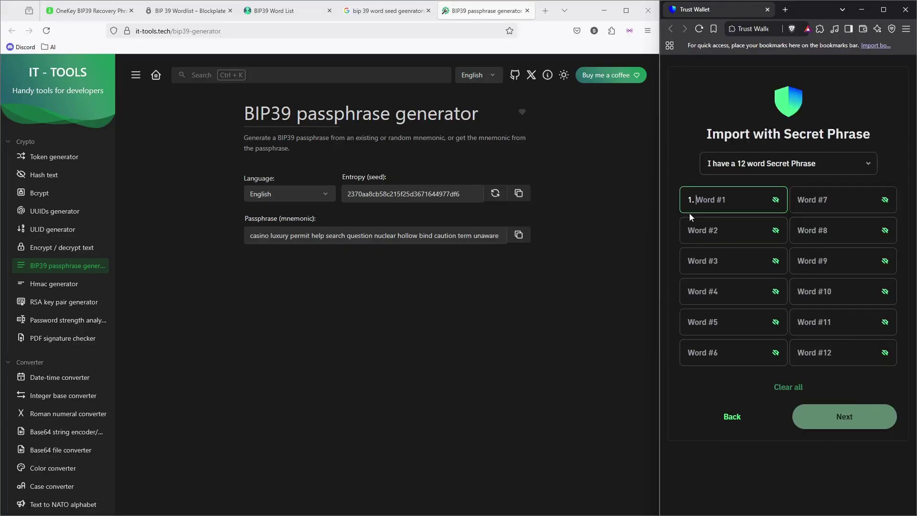
# Paste the copied 12-word phrase, check the first three words, and submit it
pyautogui.hotkey('ctrl', 'v')
pyautogui.click(776, 200)
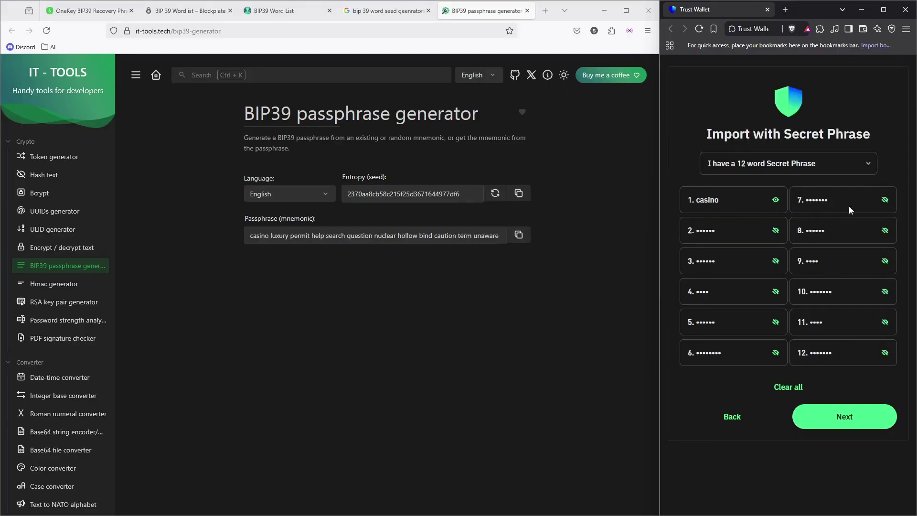
pyautogui.click(775, 231)
pyautogui.click(777, 262)
pyautogui.click(864, 419)
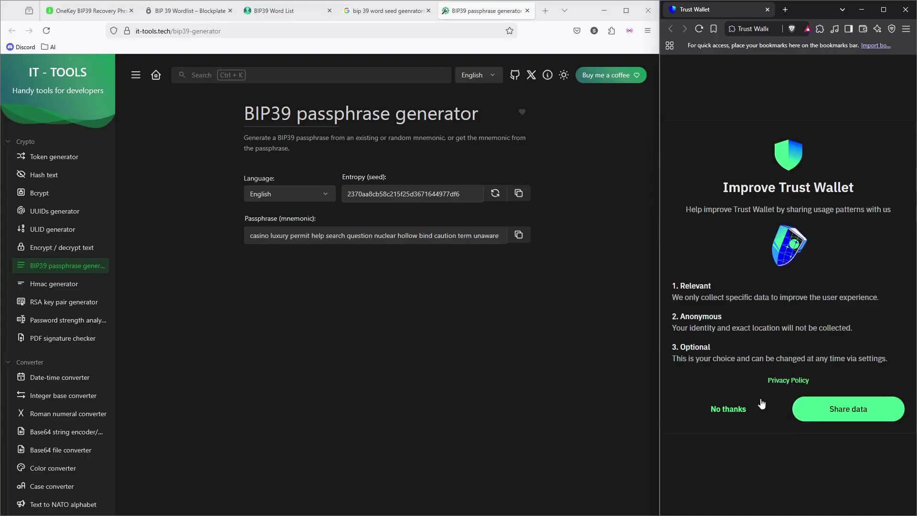
# Decline data sharing, turn off default wallet, open the wallet, and close the tip and survey popups
pyautogui.click(734, 410)
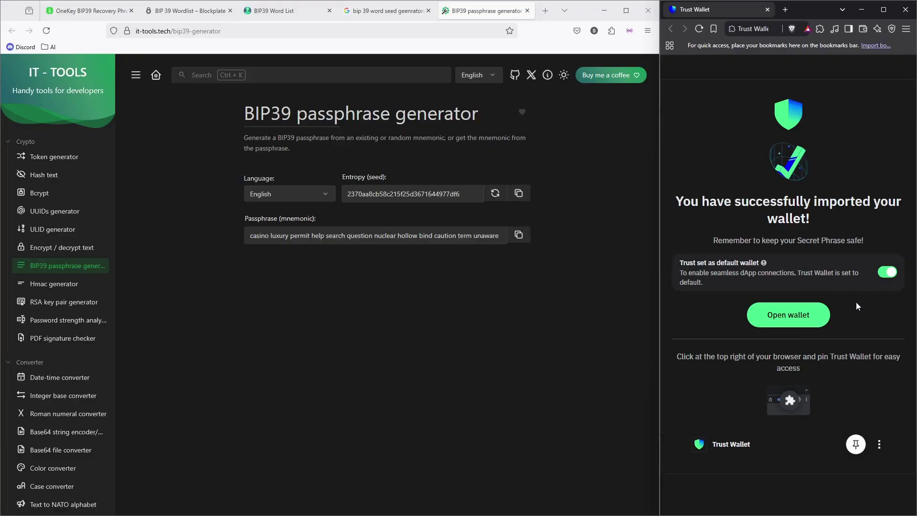
pyautogui.click(887, 272)
pyautogui.click(796, 322)
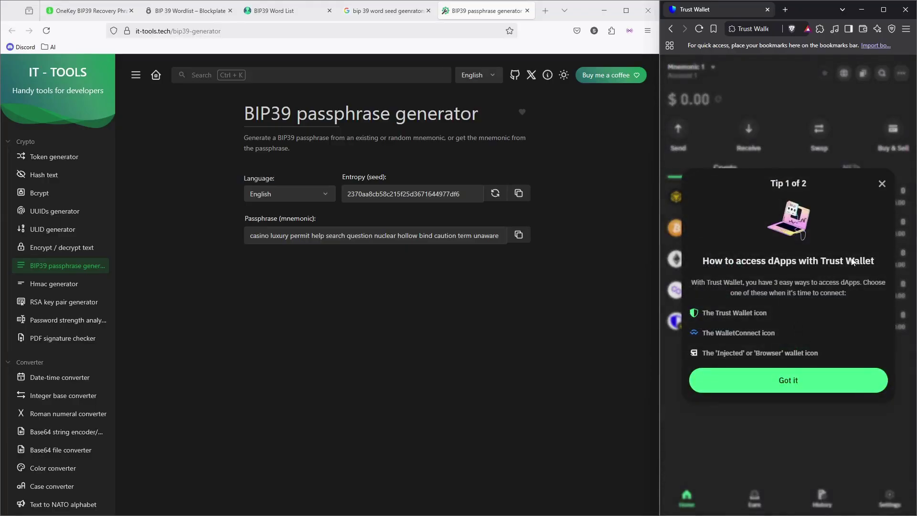
pyautogui.click(882, 183)
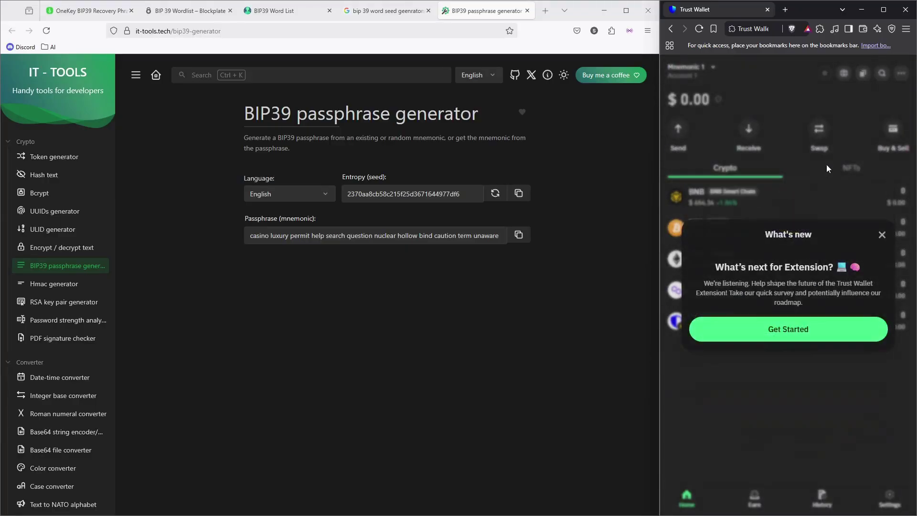
pyautogui.click(882, 235)
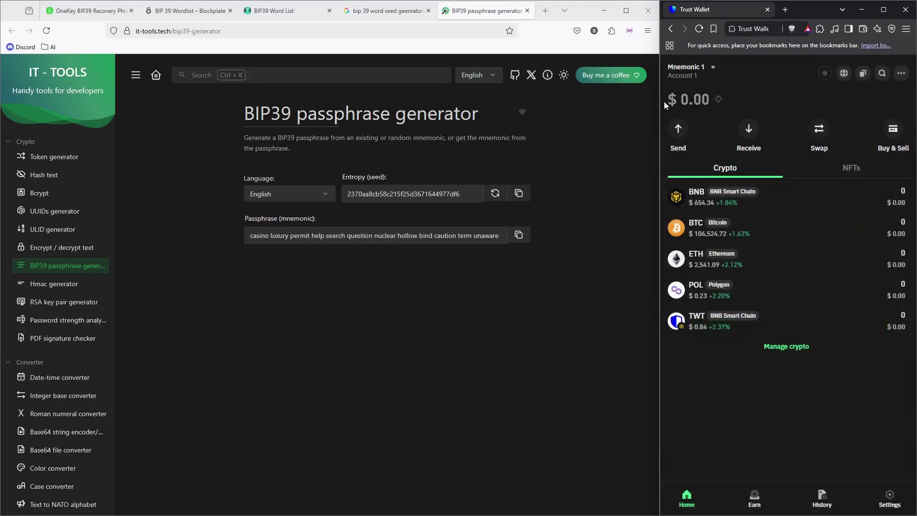